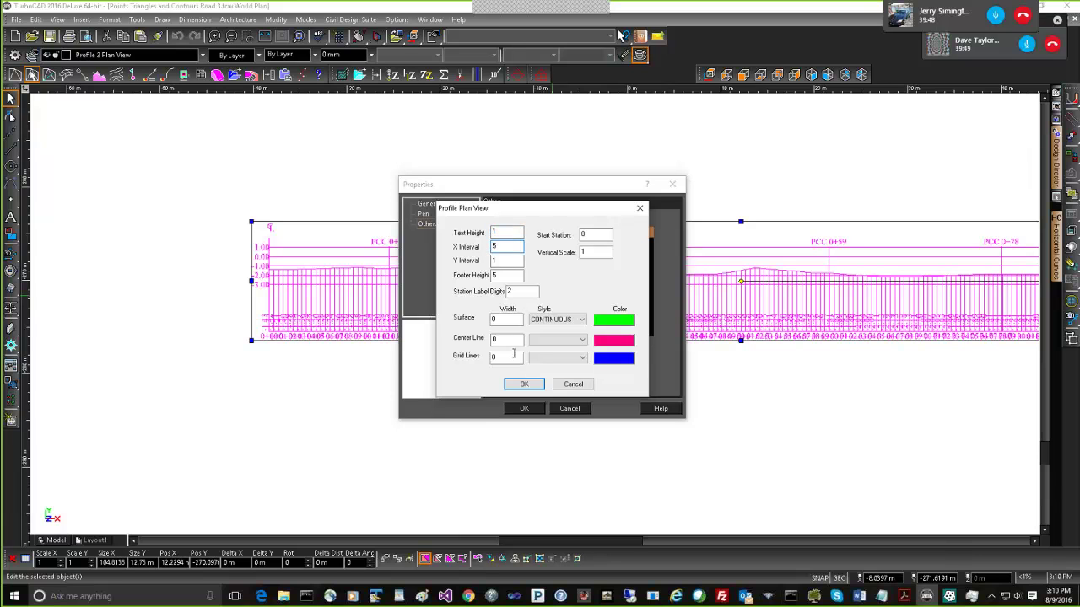
Apply the X interval of 5 to the profile plan view and inspect the spacing of its station labels.
left_click(524, 384)
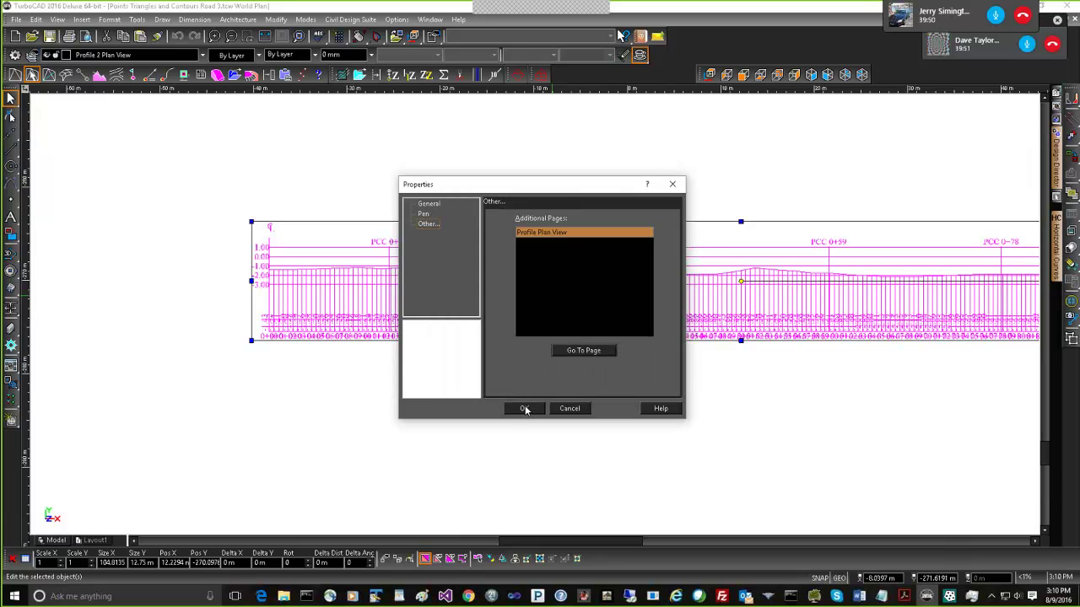
left_click(523, 408)
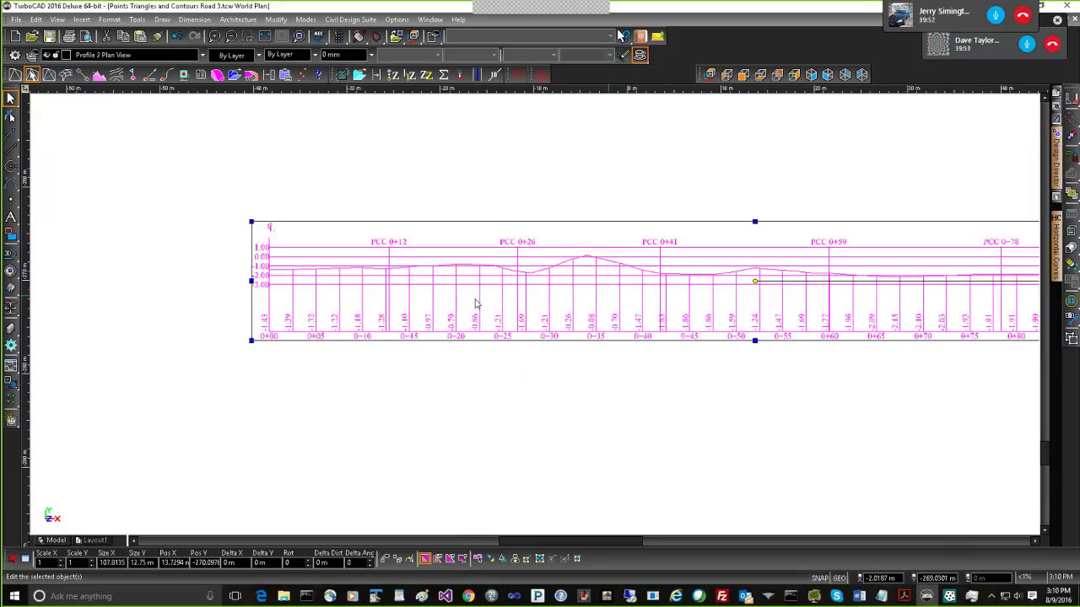
left_click(514, 379)
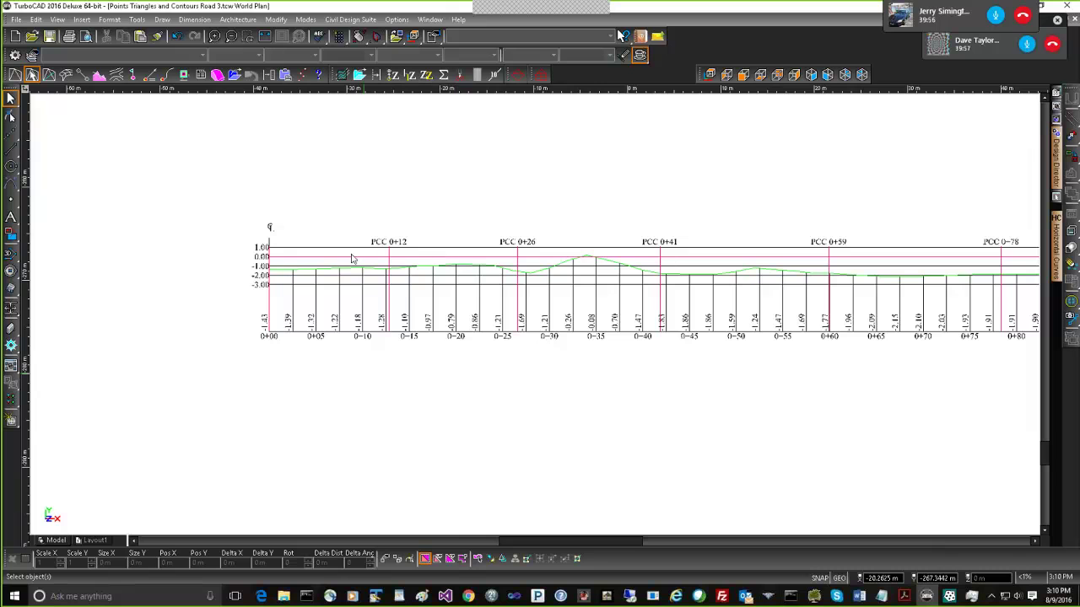
scroll(534, 318, "up", 2)
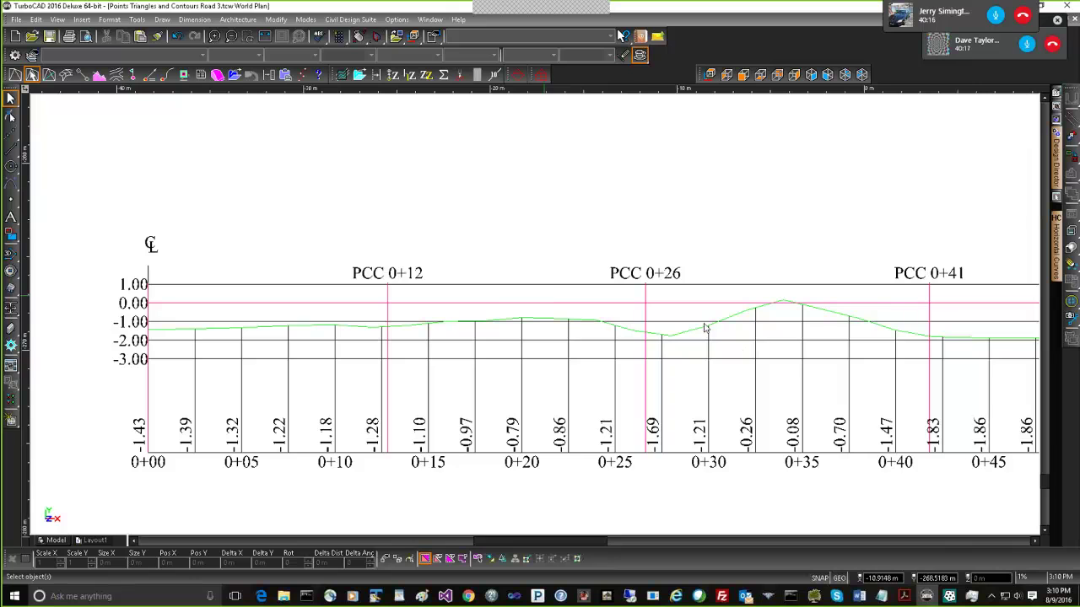
scroll(632, 317, "down", 2)
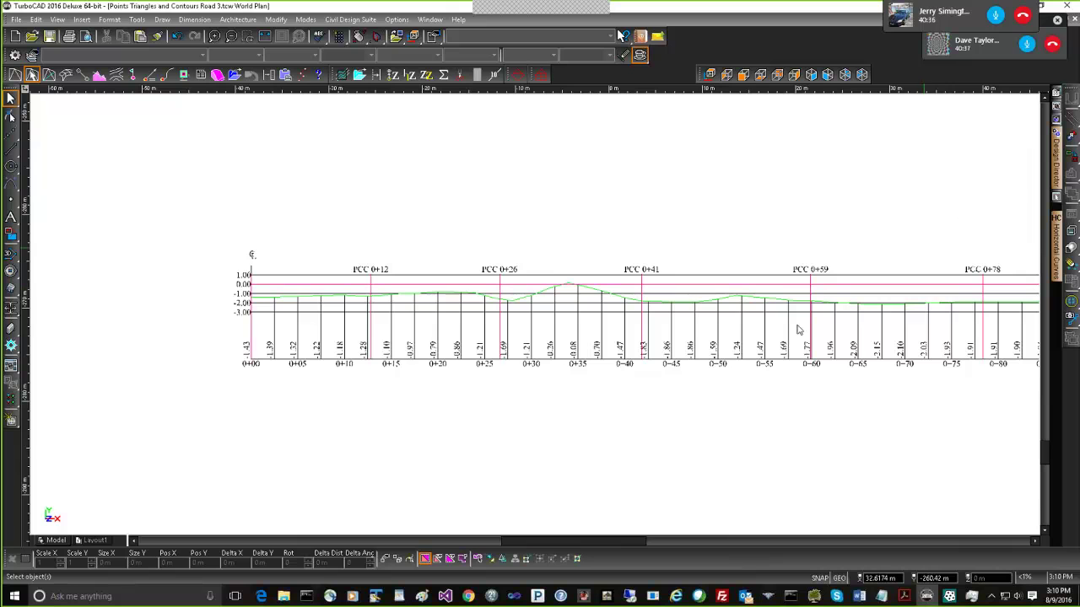
Start the Vertical Curves tool and load the profile plan view into it as the selected profile.
left_click(592, 305)
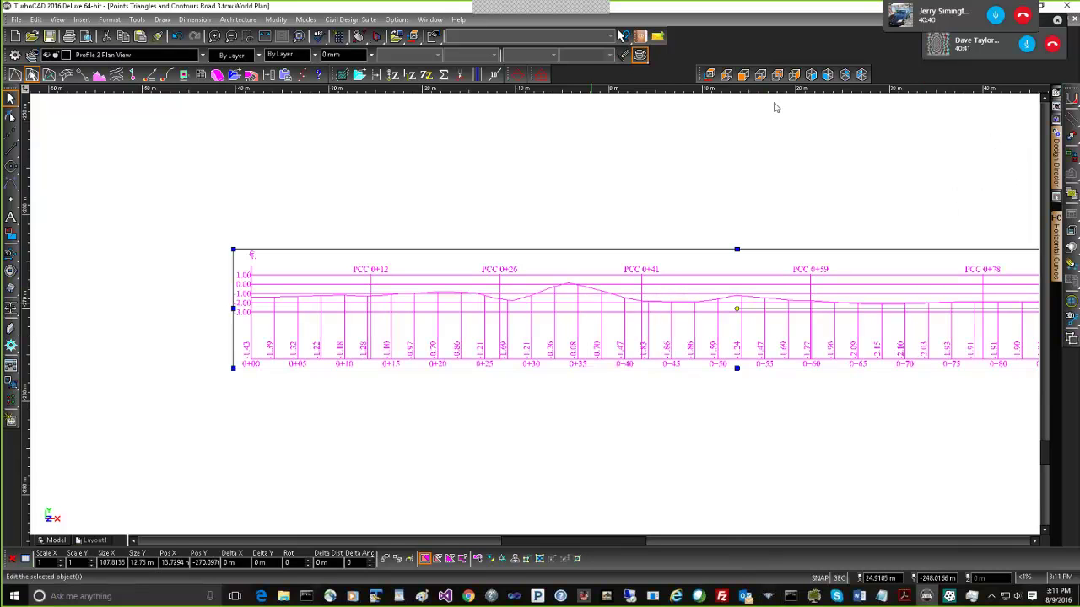
left_click(537, 76)
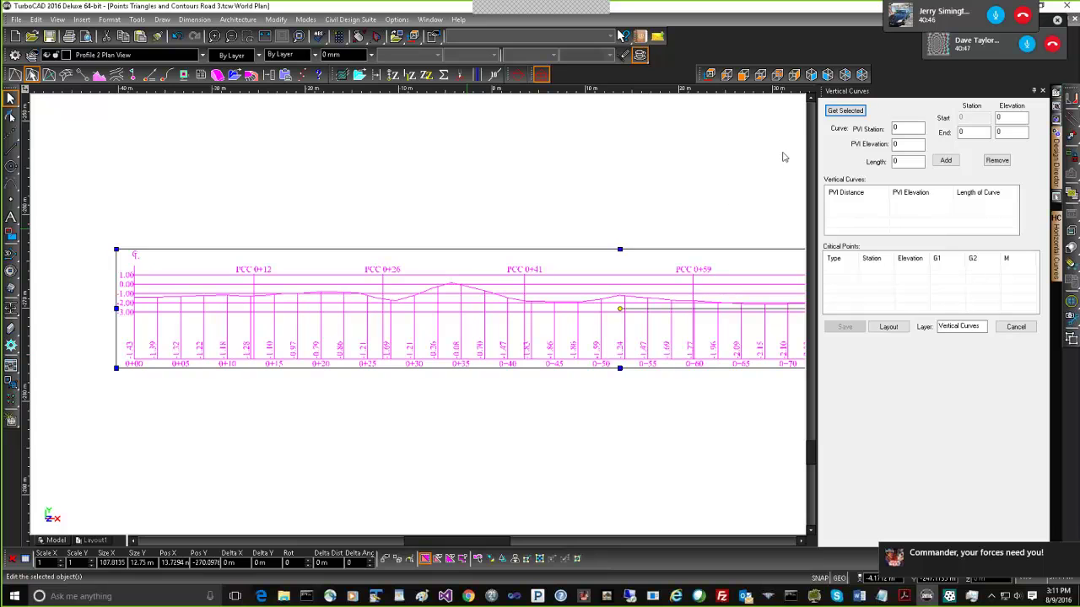
left_click(847, 111)
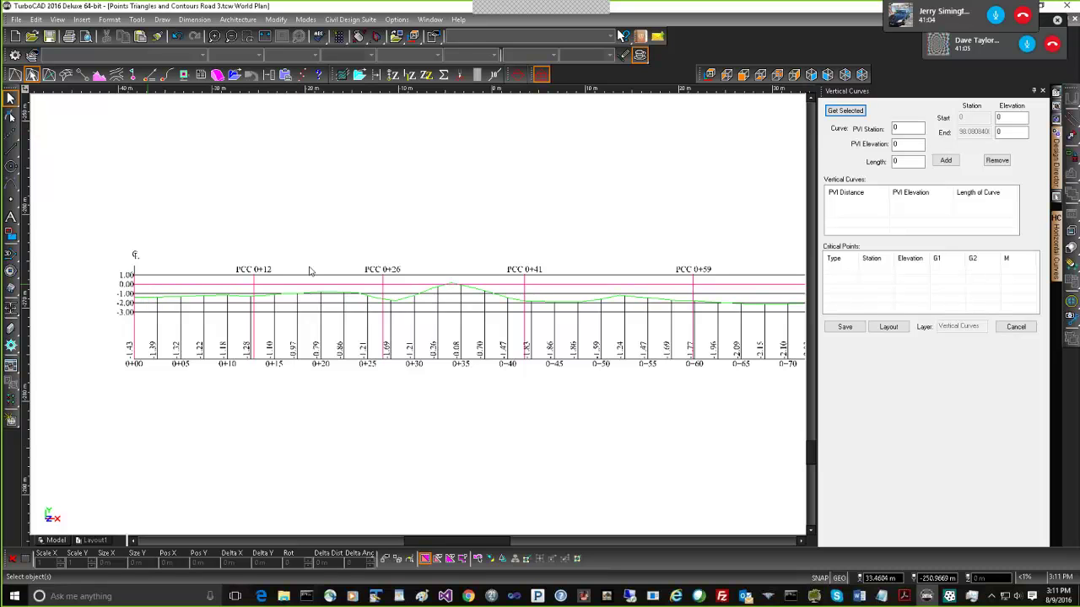
Examine the ground elevations along the whole profile, from station 0+00 to its end, for planning the vertical curve.
left_click(1009, 119)
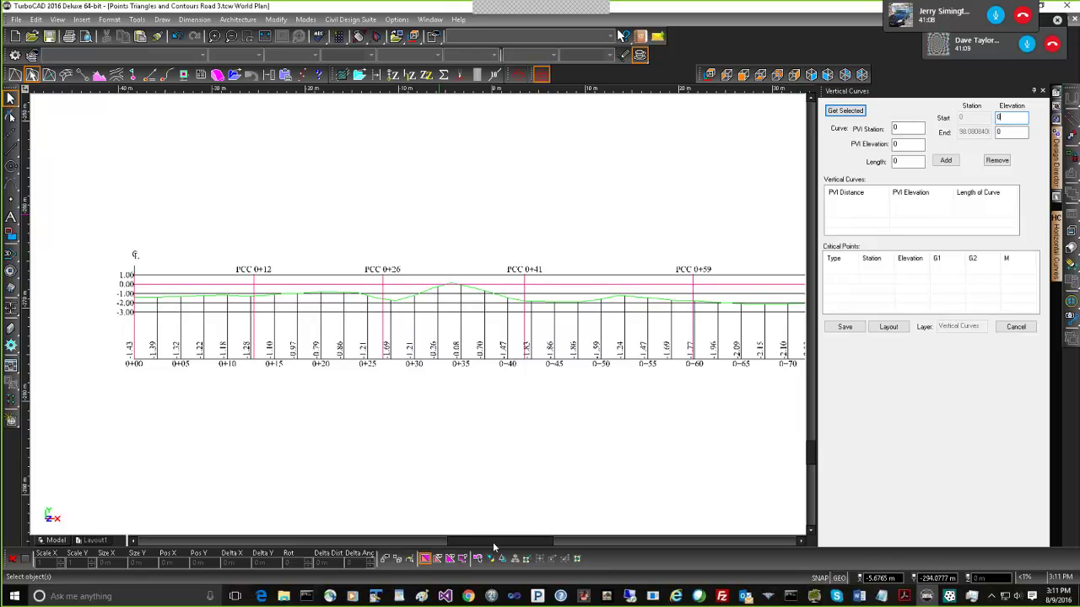
left_click(799, 542)
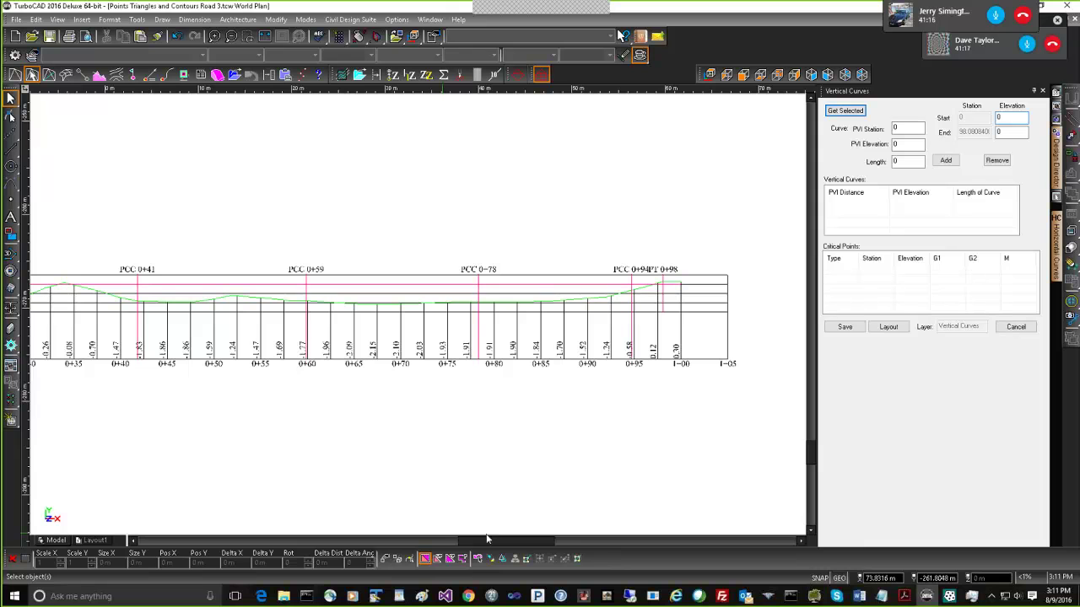
left_click(133, 541)
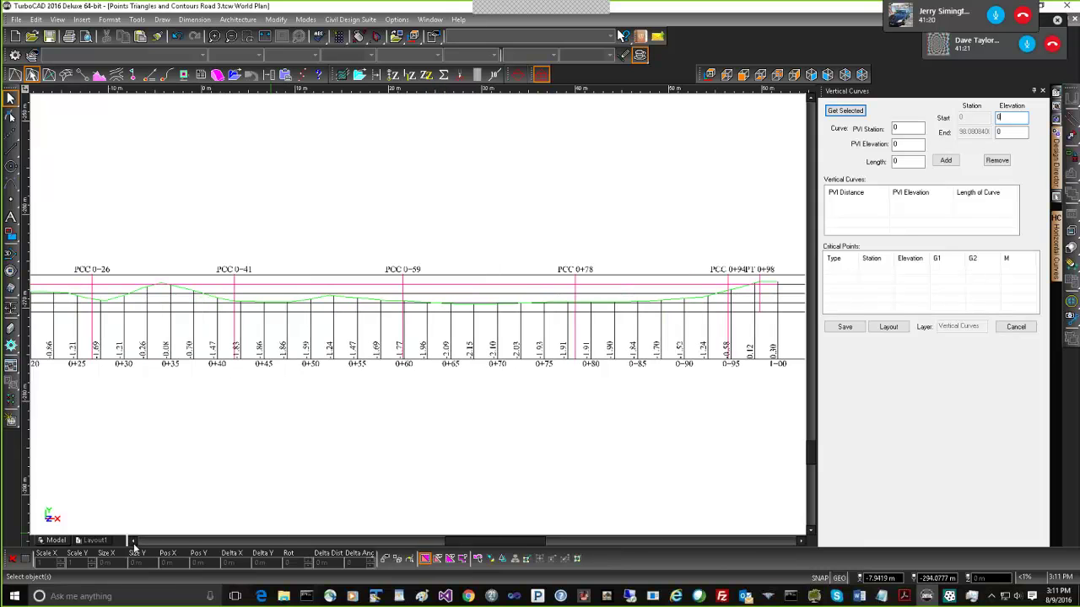
left_click(132, 542)
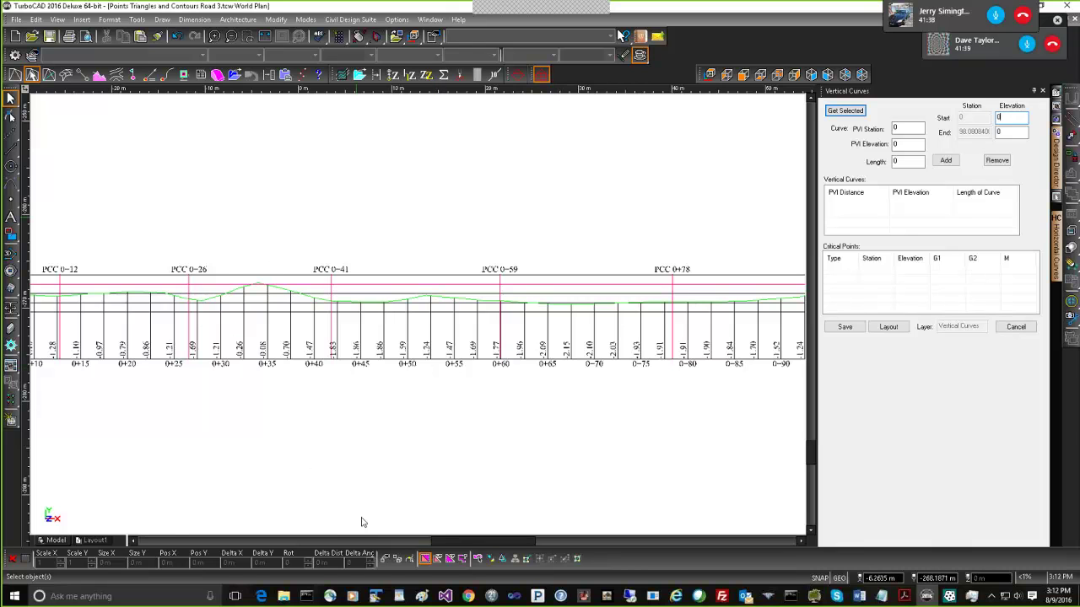
left_click(133, 541)
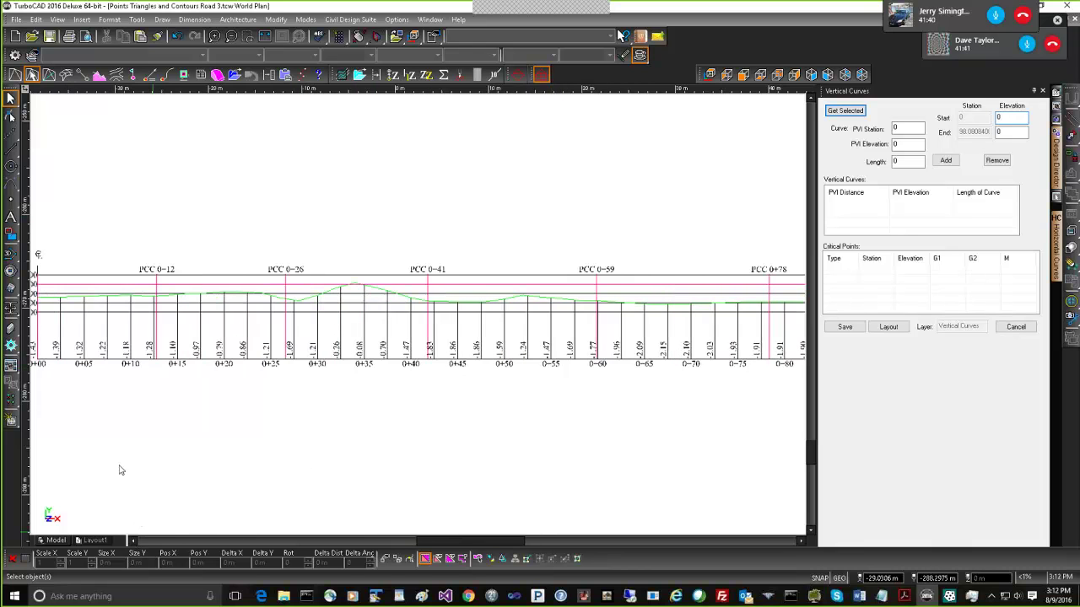
left_click(132, 541)
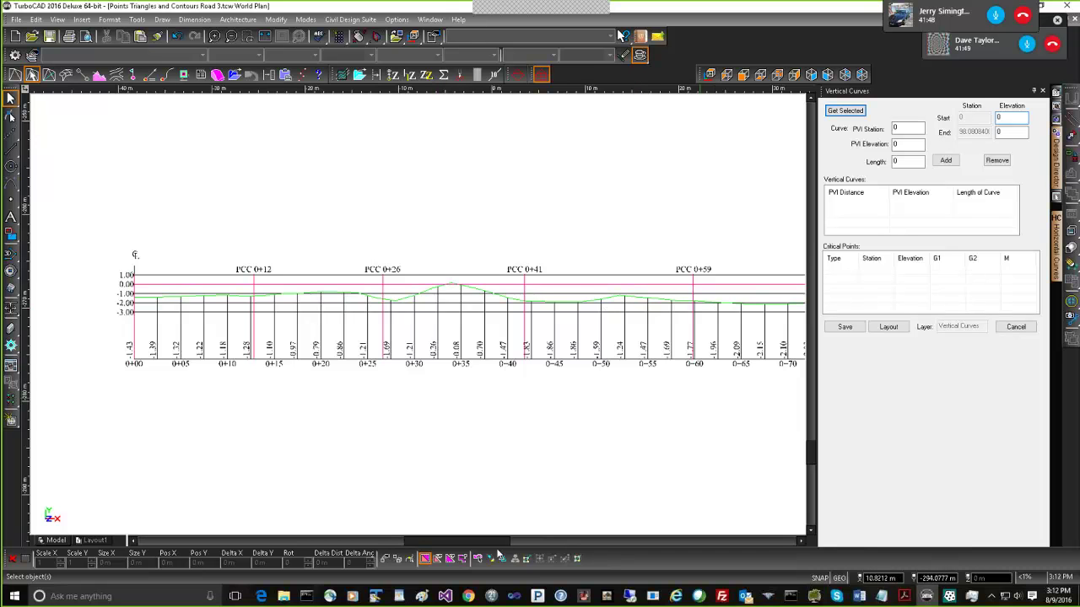
left_click(800, 541)
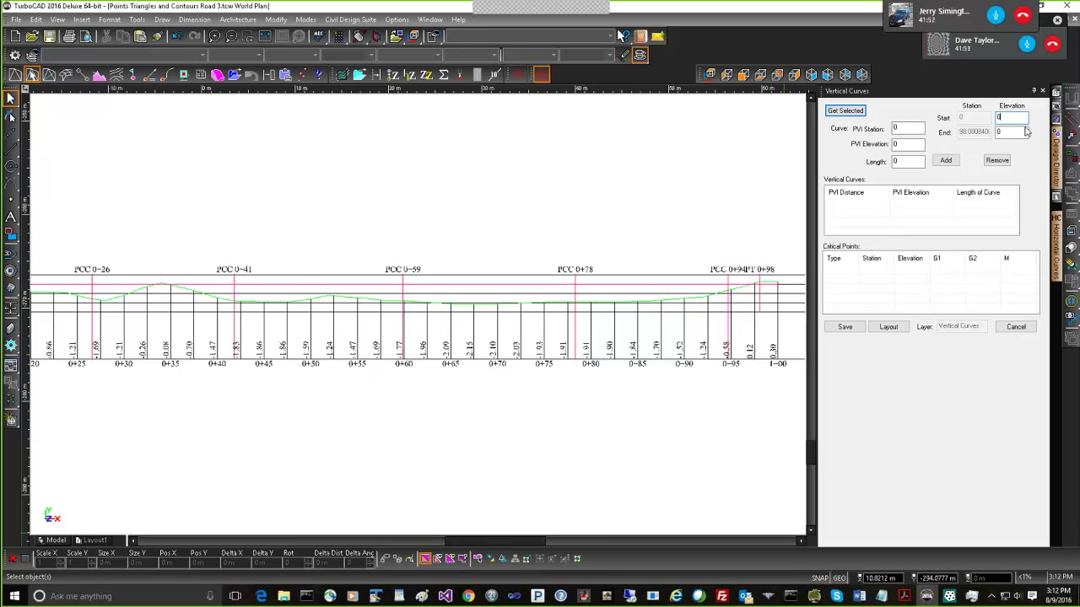
Add a vertical curve with PVI station 45, PVI elevation -1 and length 20.
double_click(919, 128)
type("45")
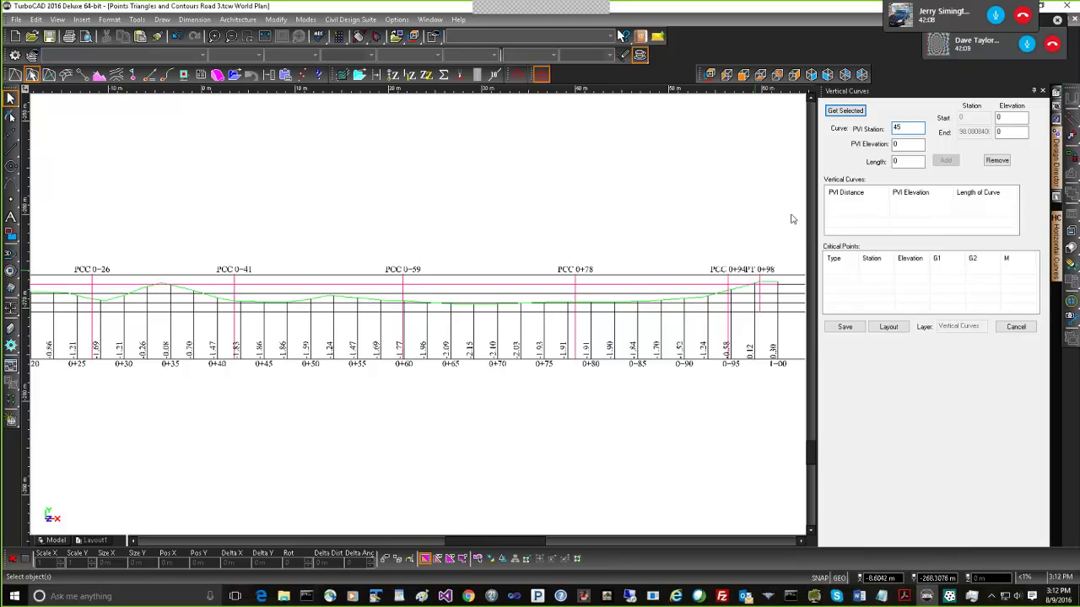
key("Tab")
type("-")
key("Tab")
type("2")
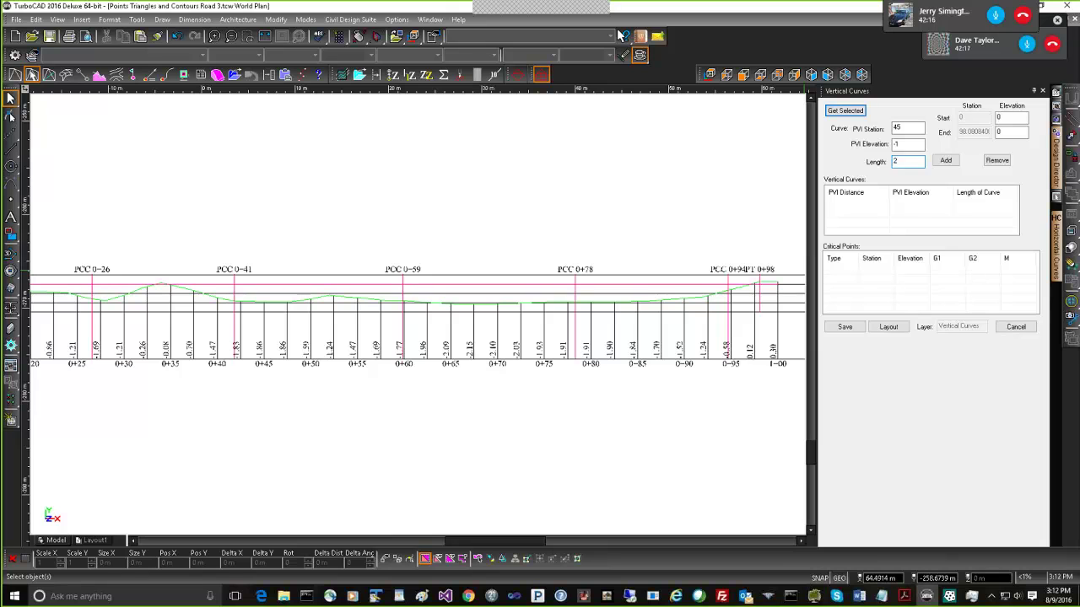
left_click(946, 160)
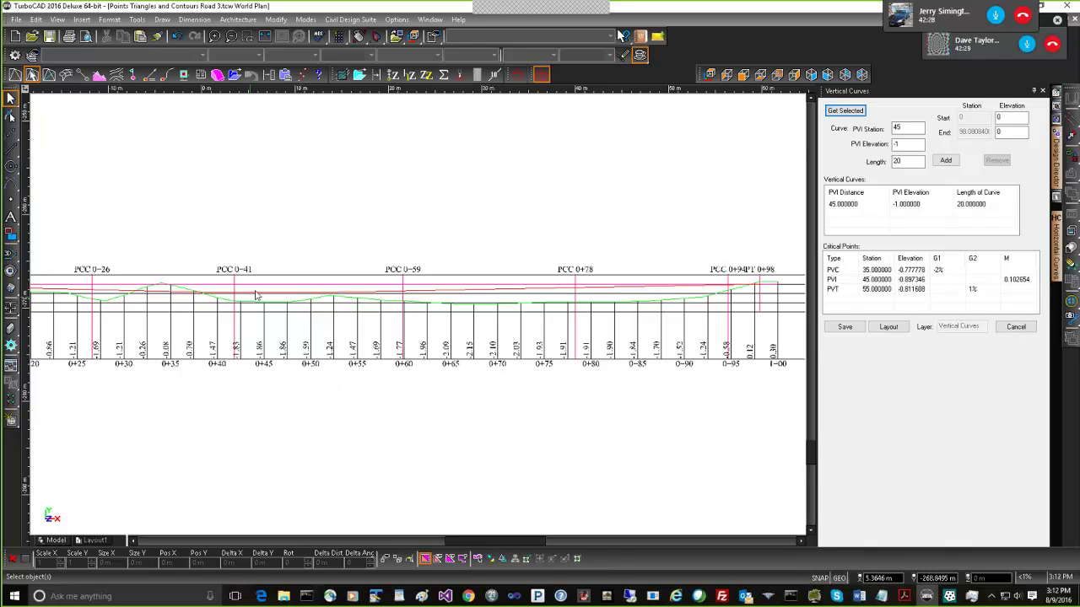
Examine the new vertical alignment against the green ground line near the start and middle of the profile.
left_click(135, 540)
left_click(135, 541)
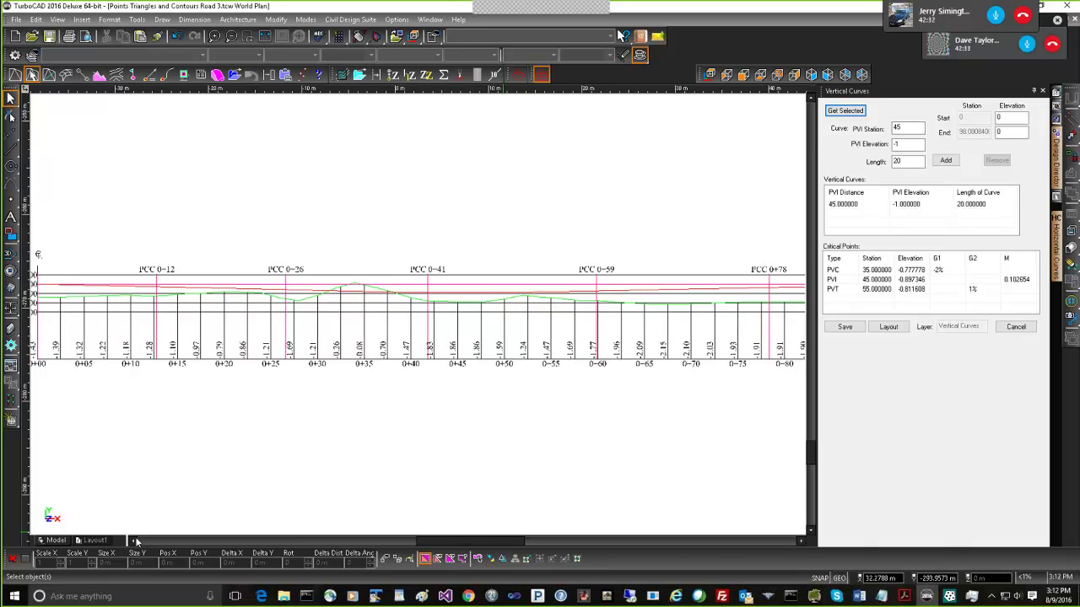
left_click(135, 541)
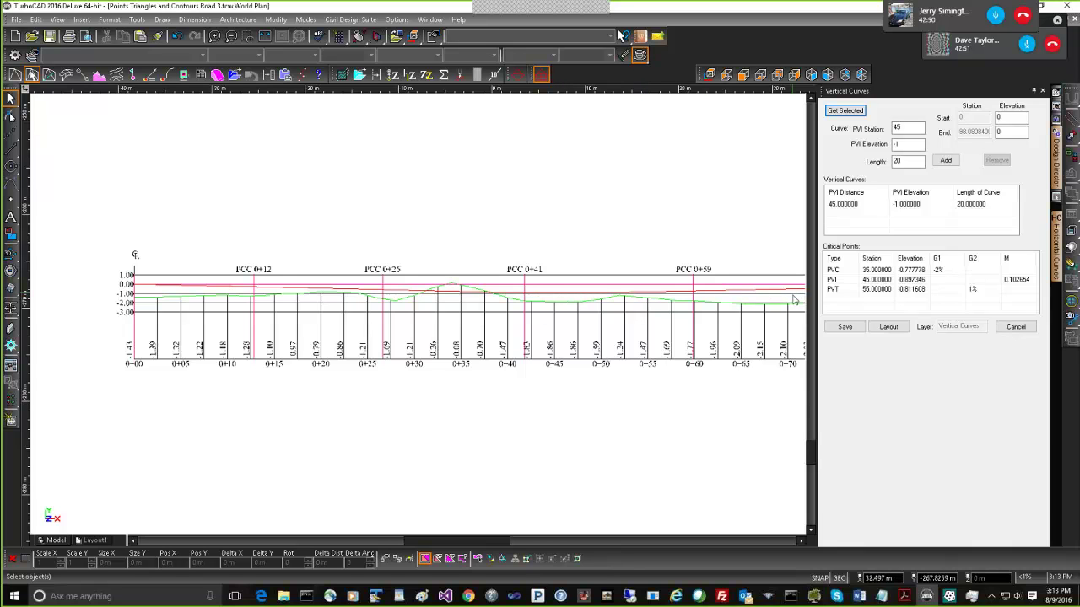
left_click(132, 542)
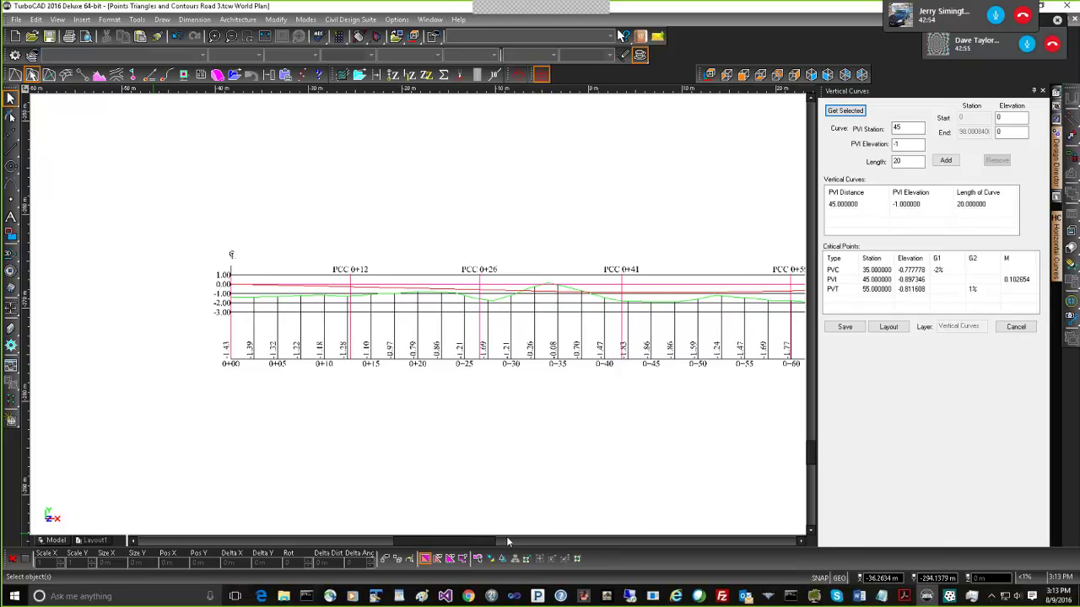
left_click(807, 541)
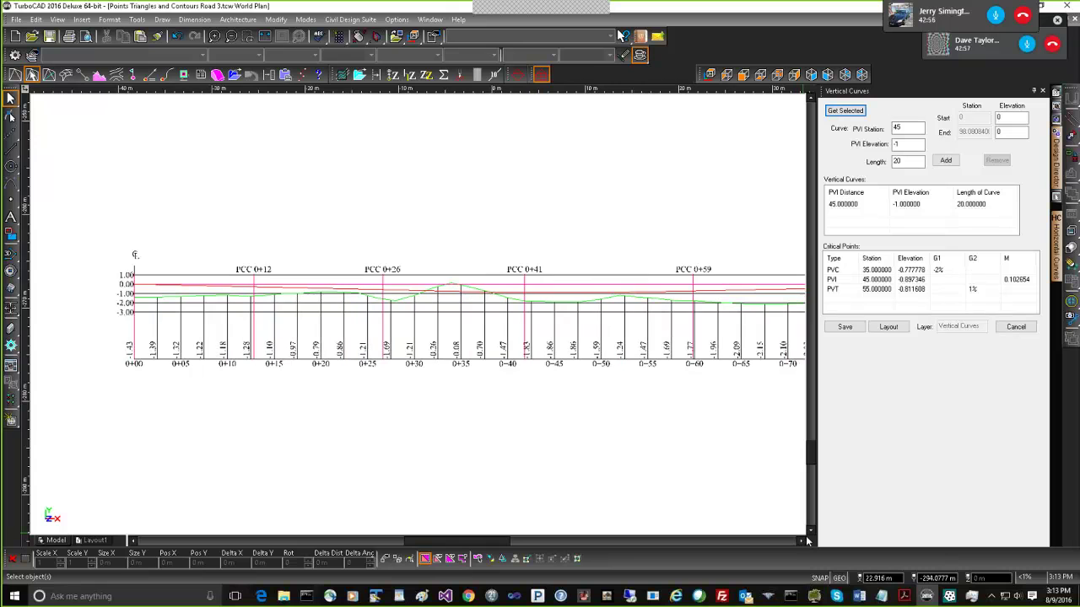
left_click(803, 544)
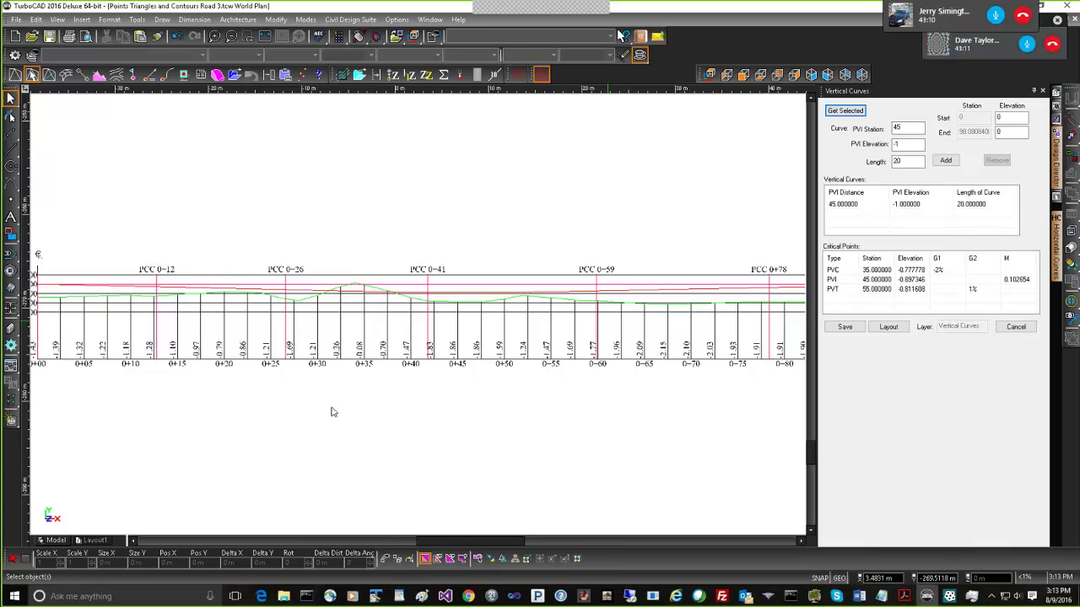
left_click_drag(457, 538, 437, 537)
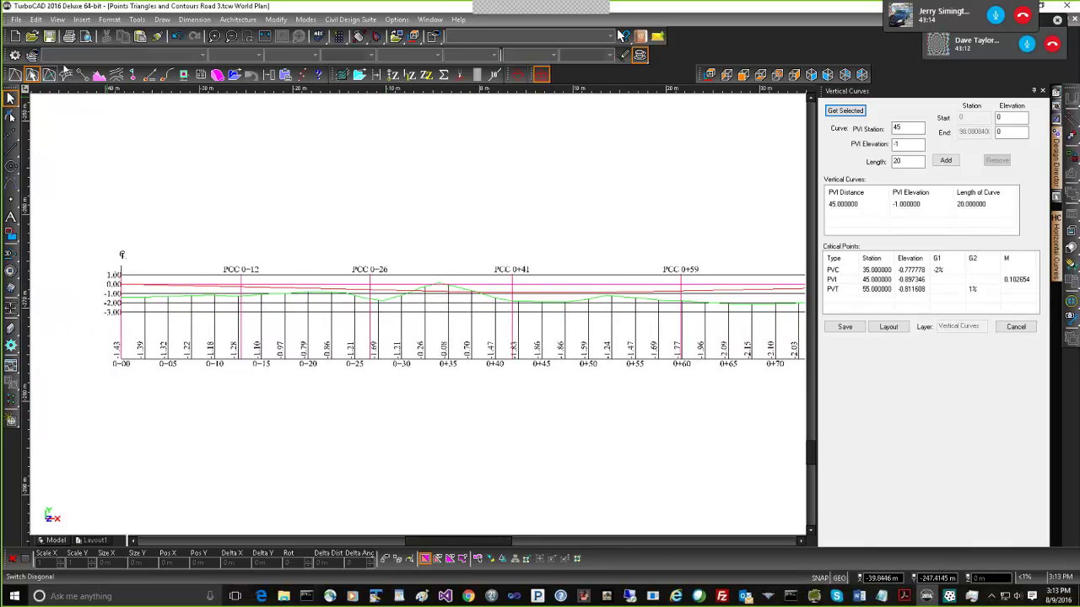
left_click(176, 37)
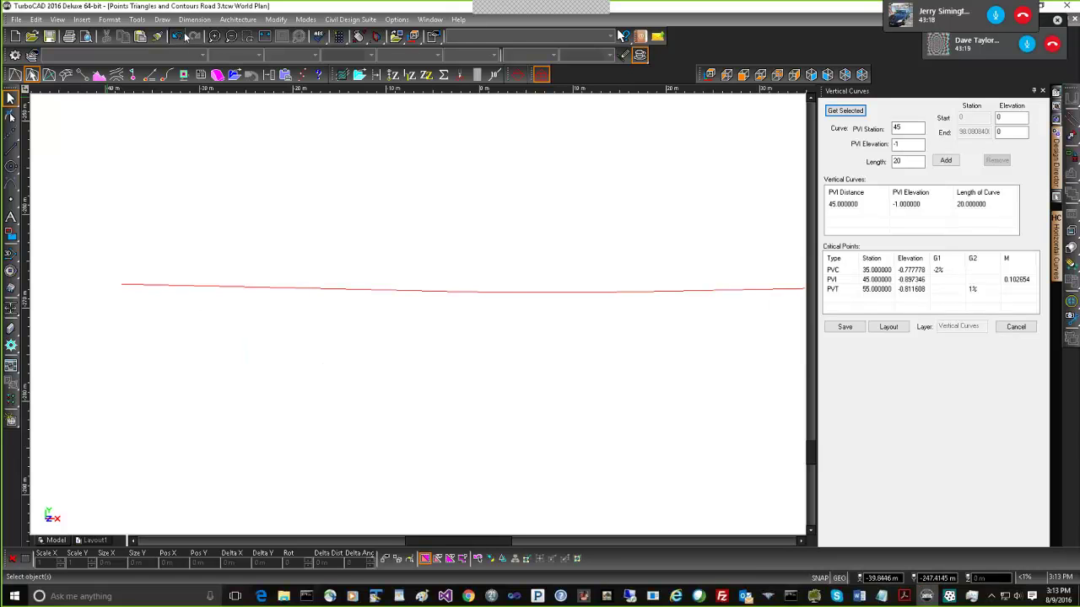
left_click(196, 39)
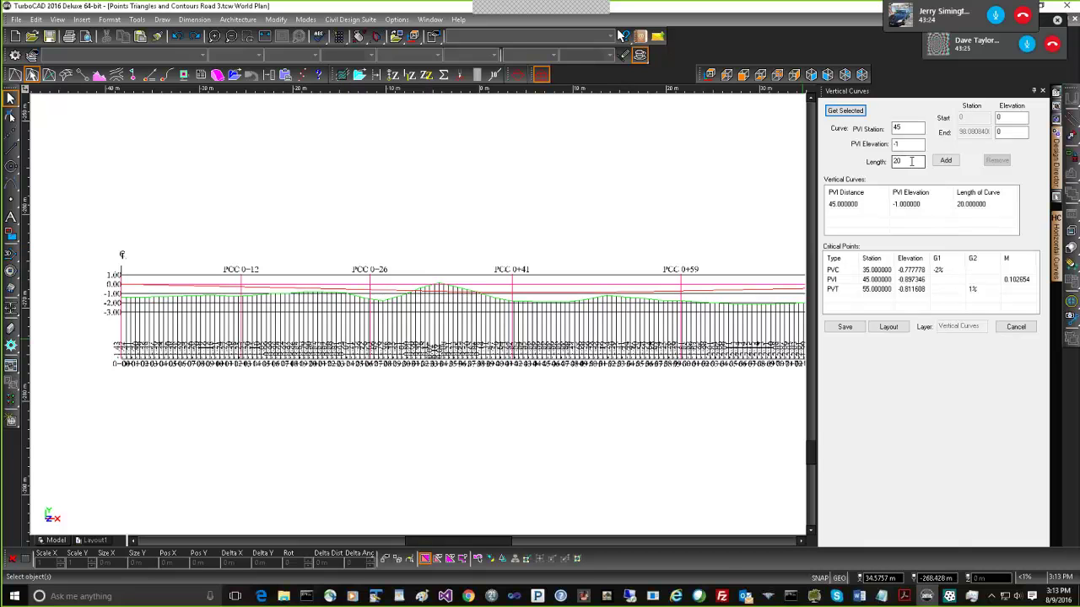
left_click(193, 39)
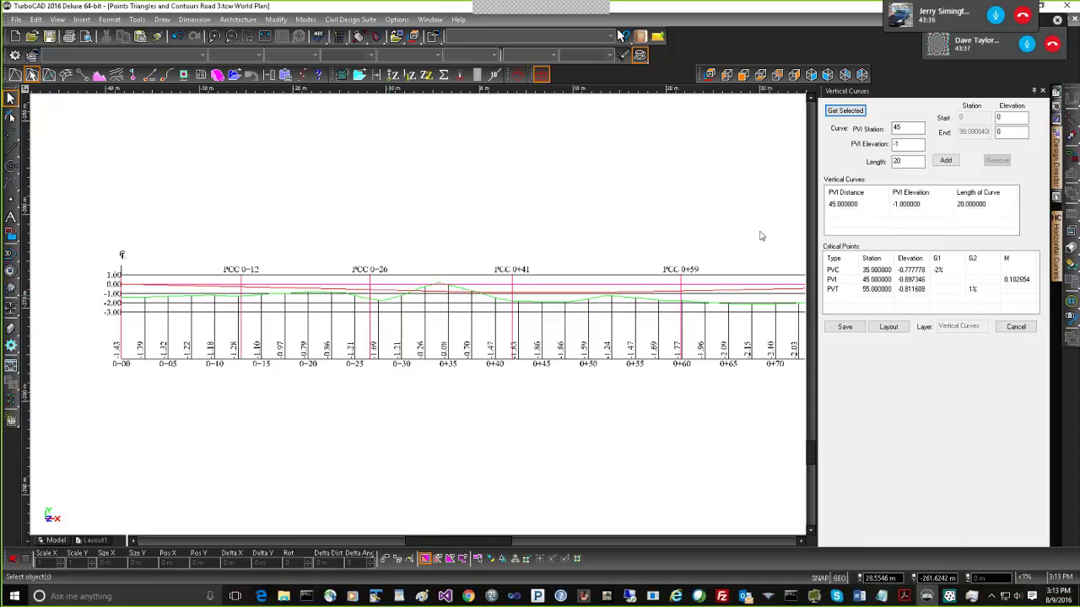
Replace the vertical curve with one using a start elevation of -1, PVI station 45, PVI elevation -1 and length 20.
left_click(848, 204)
left_click(997, 160)
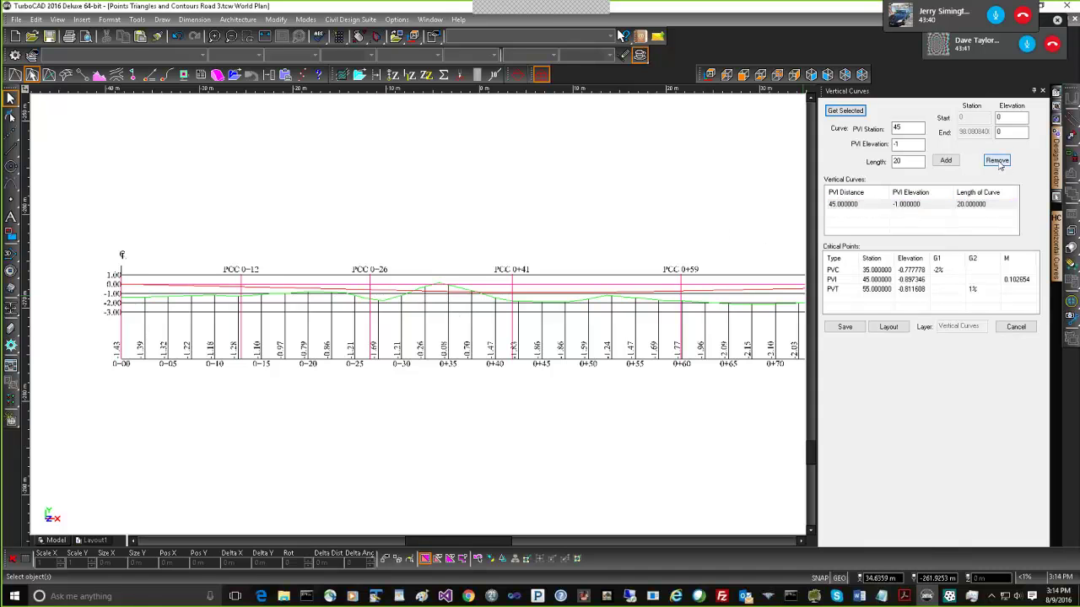
double_click(1010, 119)
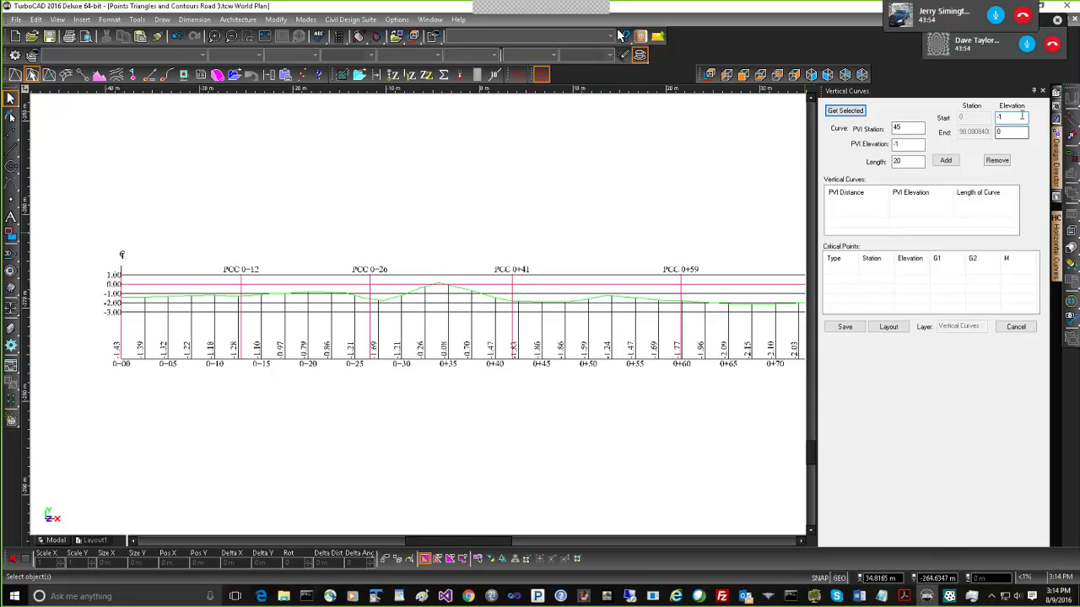
left_click(946, 161)
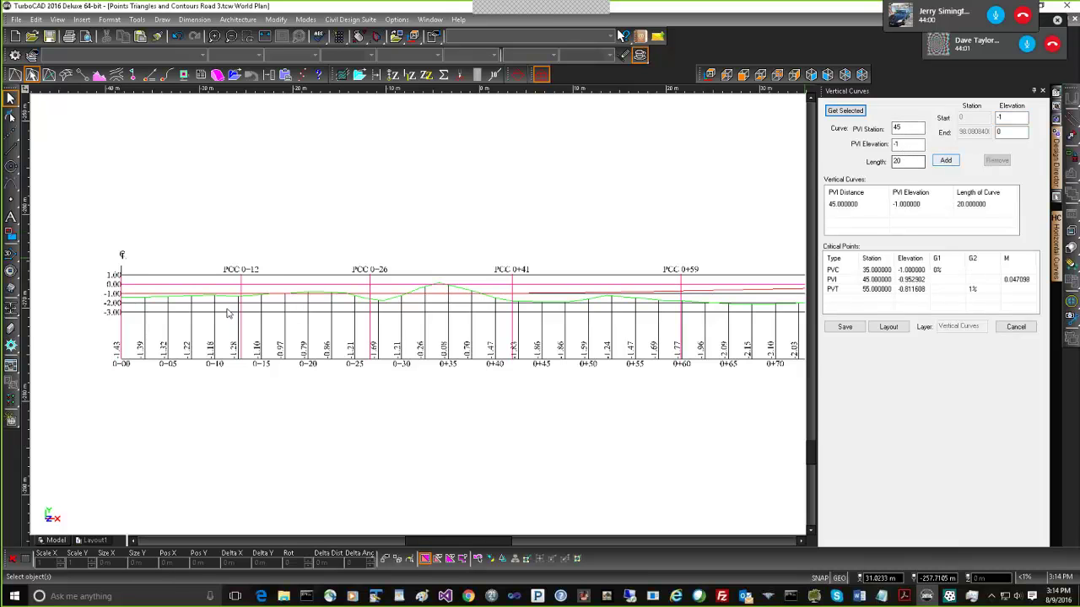
Examine the redrawn vertical alignment against the ground line from the profile's start to its end near station 0+98.
right_click(132, 296)
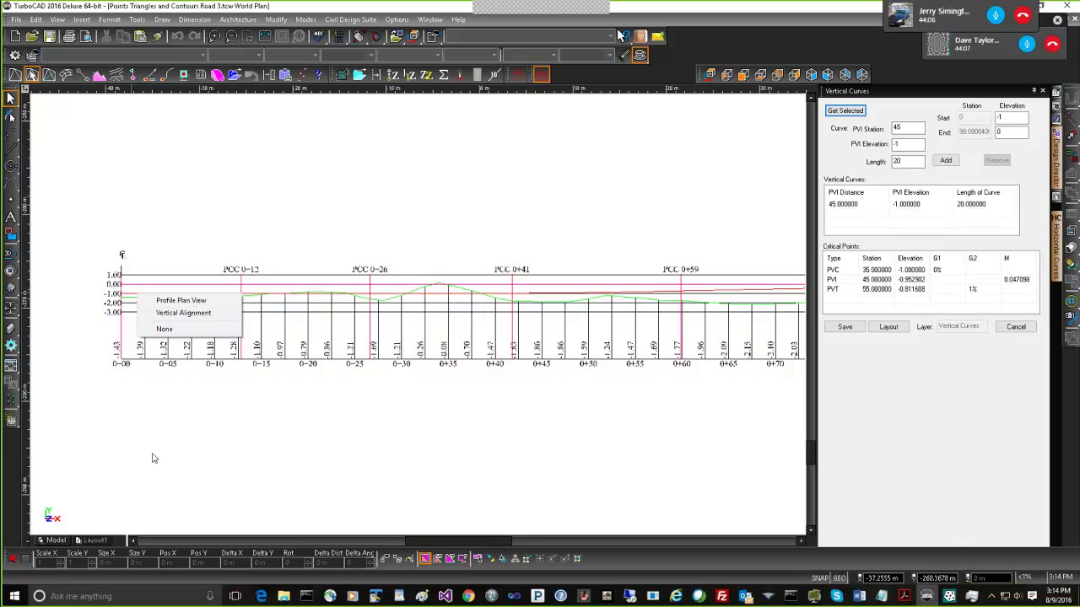
left_click(128, 382)
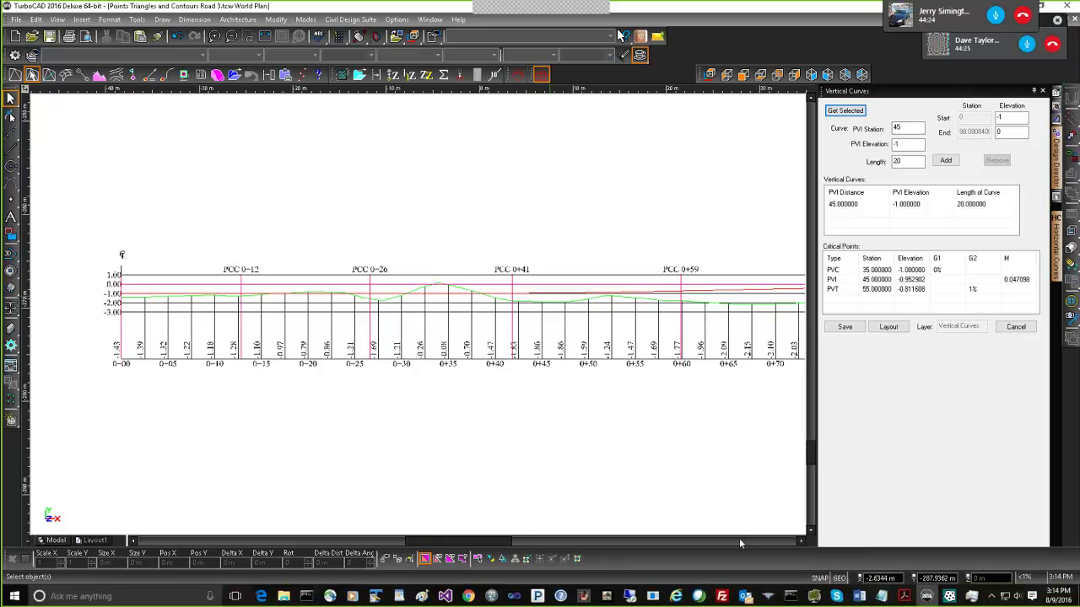
left_click(800, 541)
left_click(800, 542)
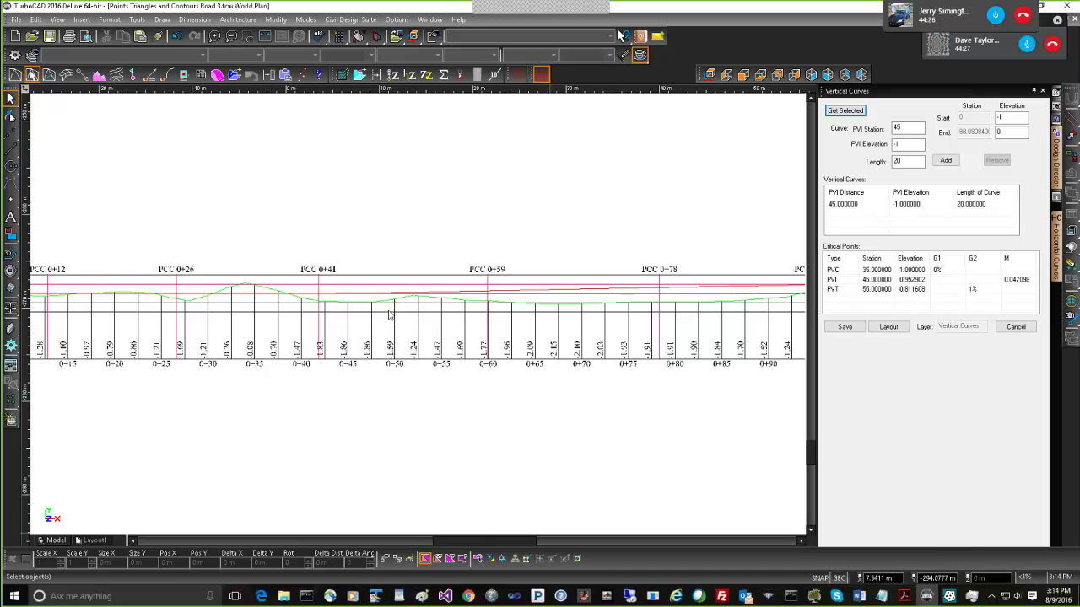
left_click(800, 541)
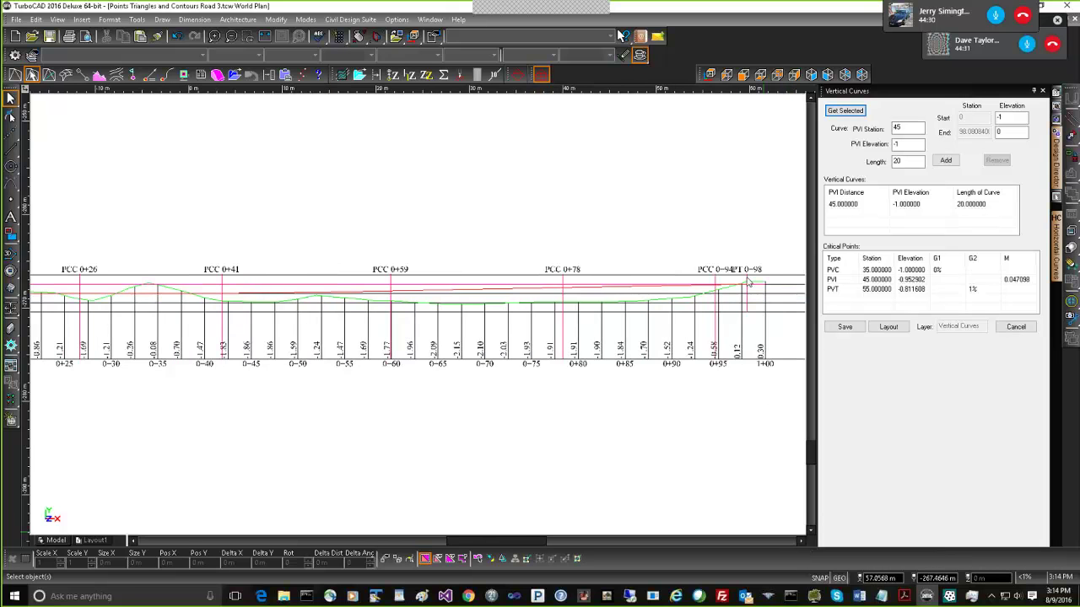